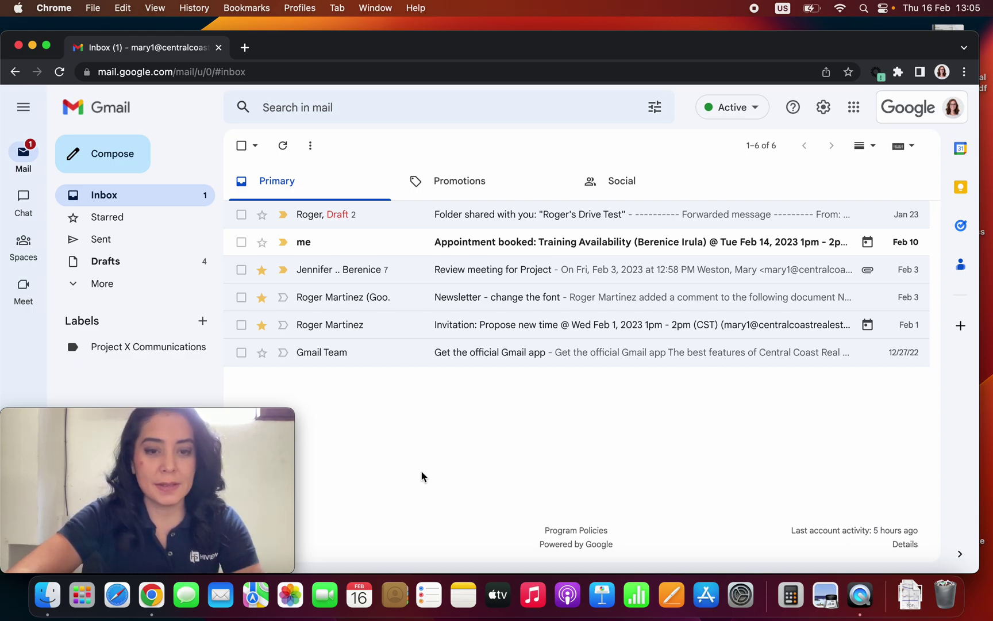
Open the Review meeting for Project thread and look through it
click(396, 279)
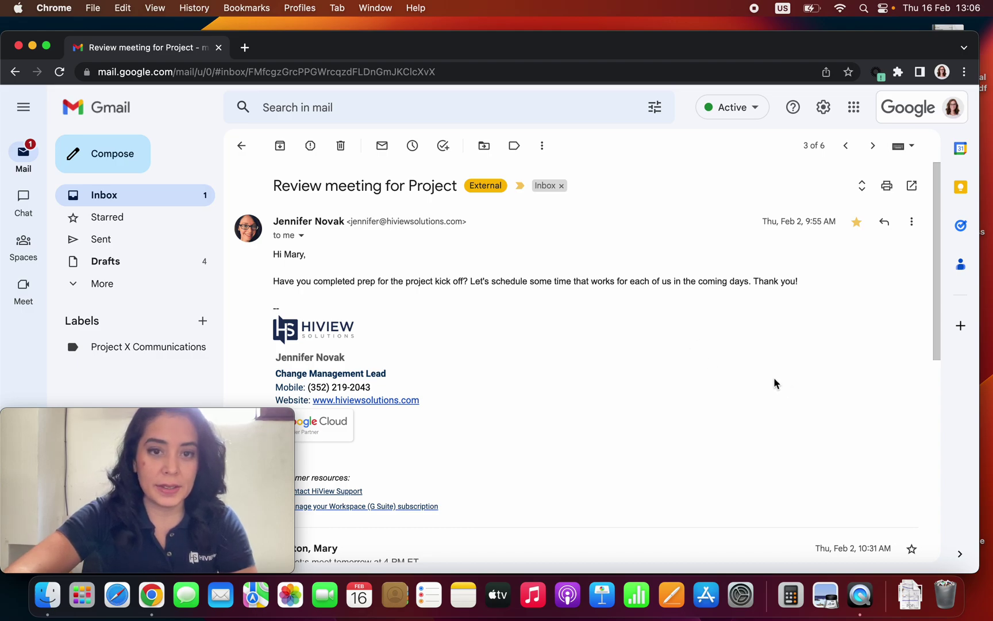
scroll(767, 381, down, 1)
scroll(766, 382, up, 1)
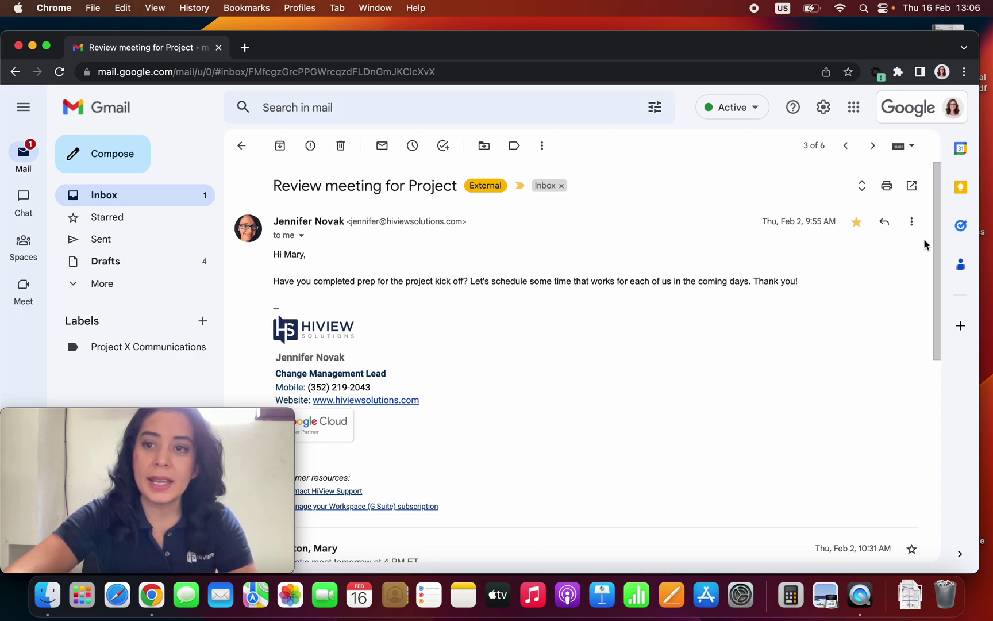
Print all messages in the thread with Save as PDF as the destination
click(887, 186)
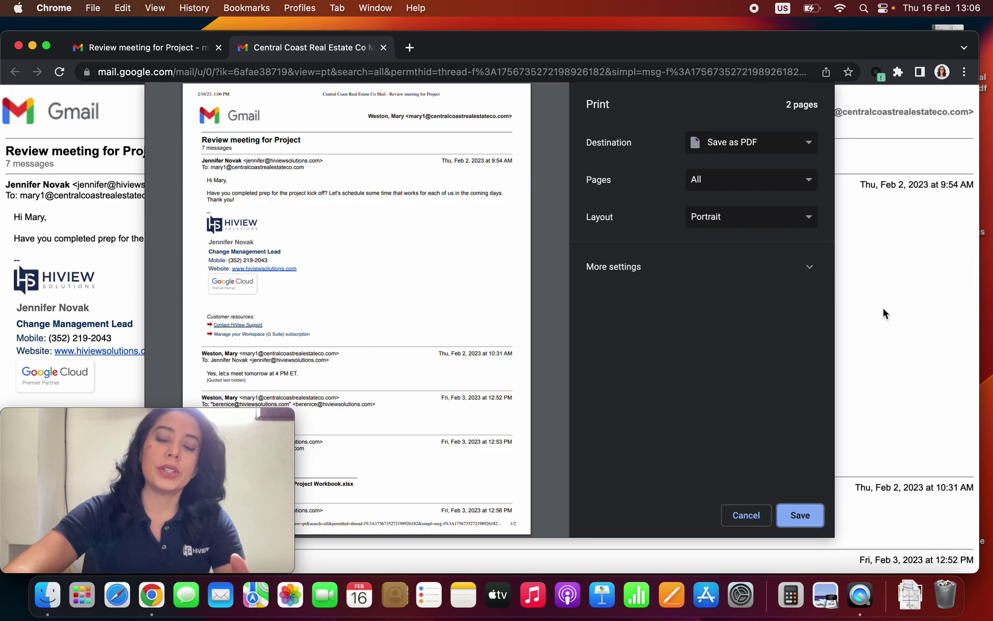
click(808, 142)
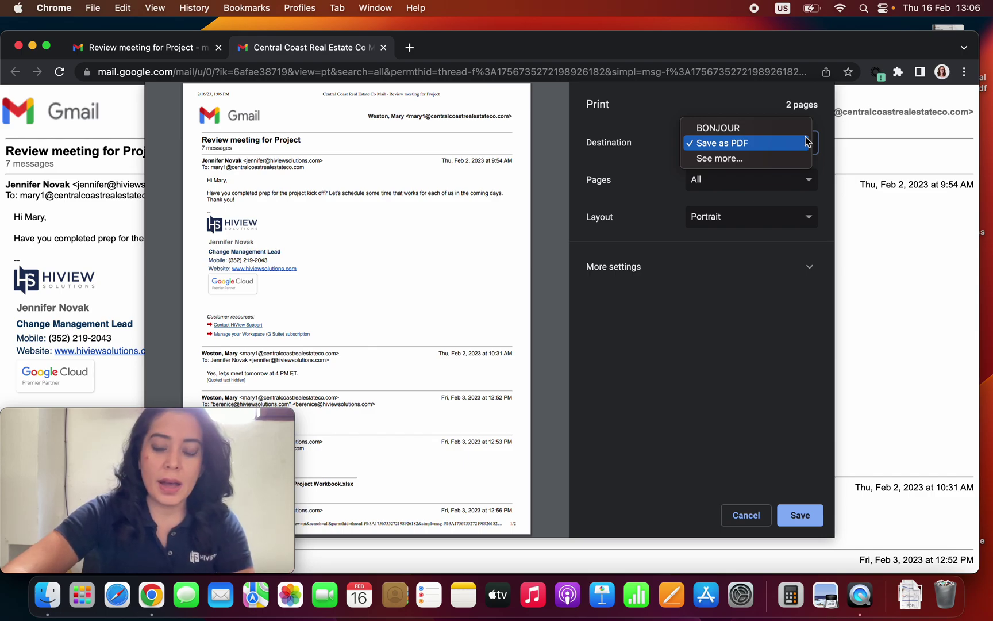
click(743, 145)
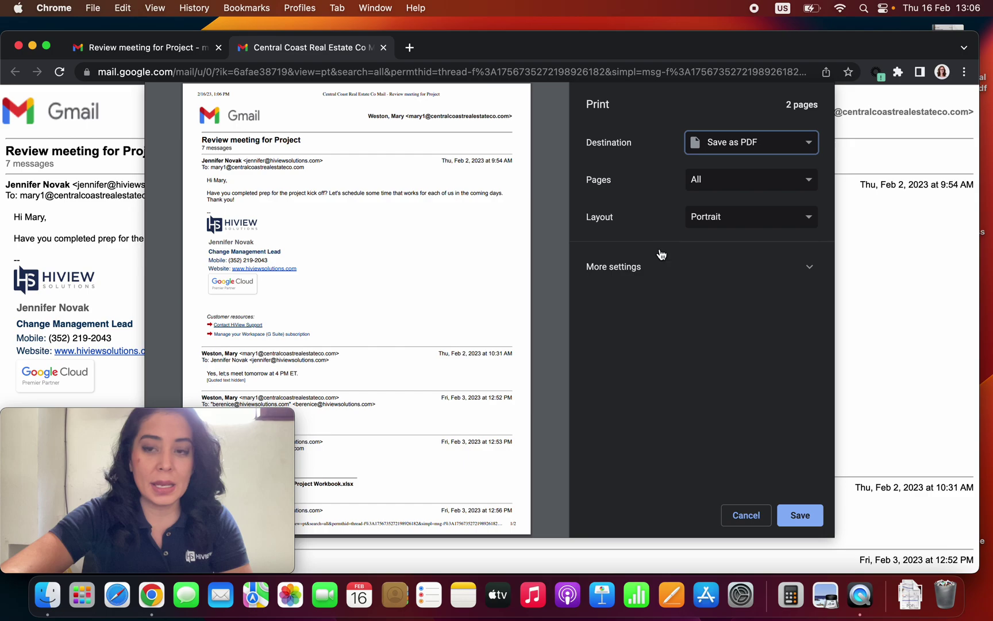
Save the thread PDF to the Desktop, replacing the older copy, and close the print tab
click(816, 518)
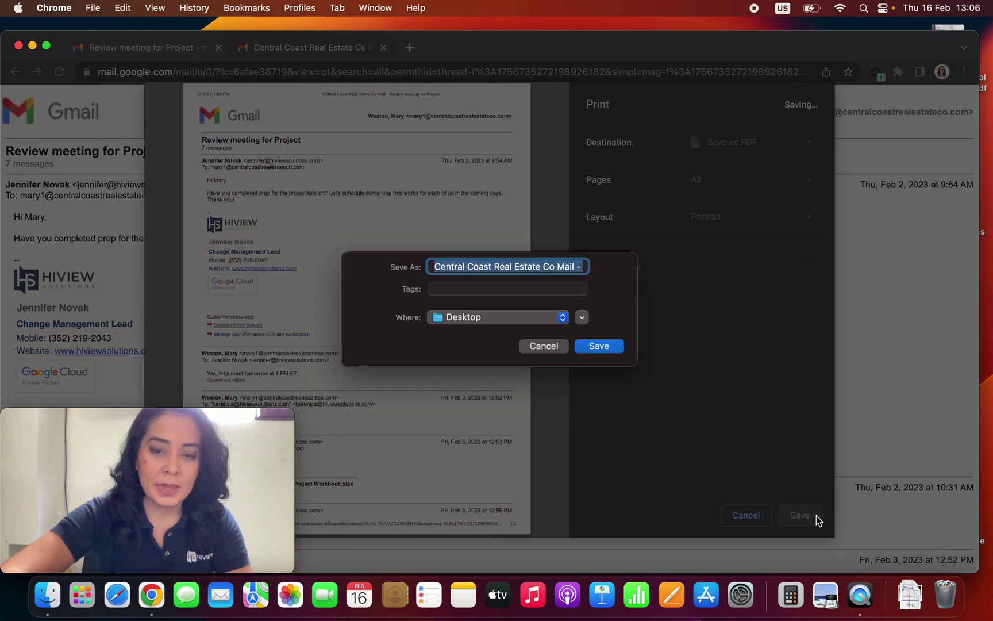
click(497, 317)
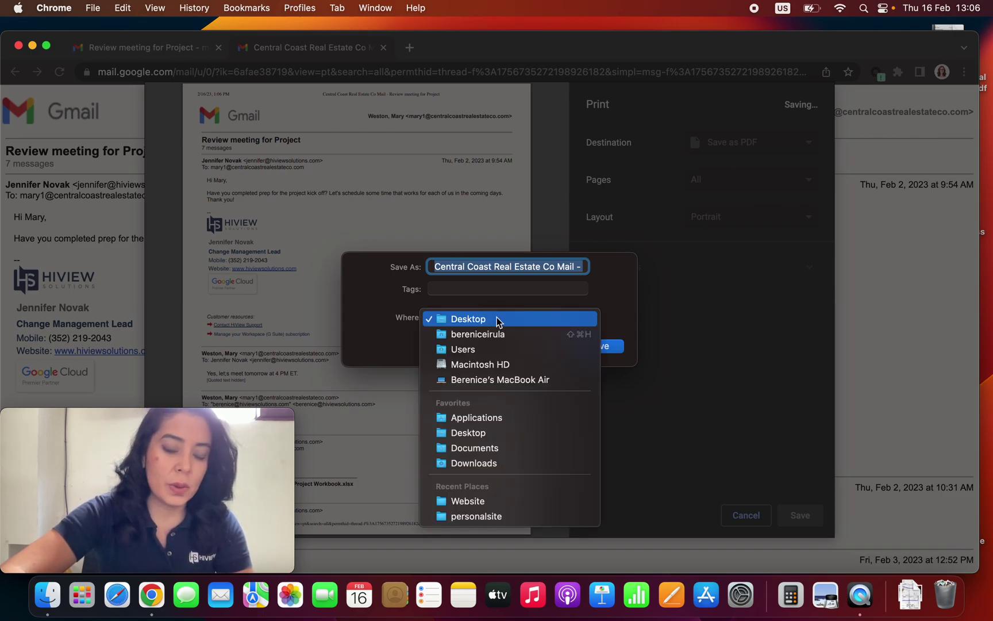
click(610, 311)
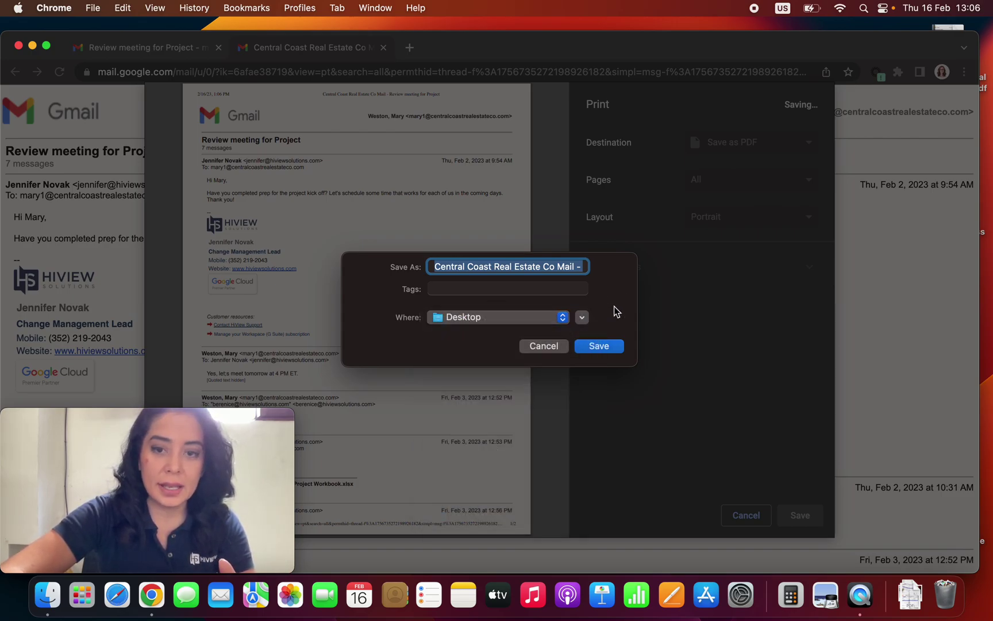
click(594, 349)
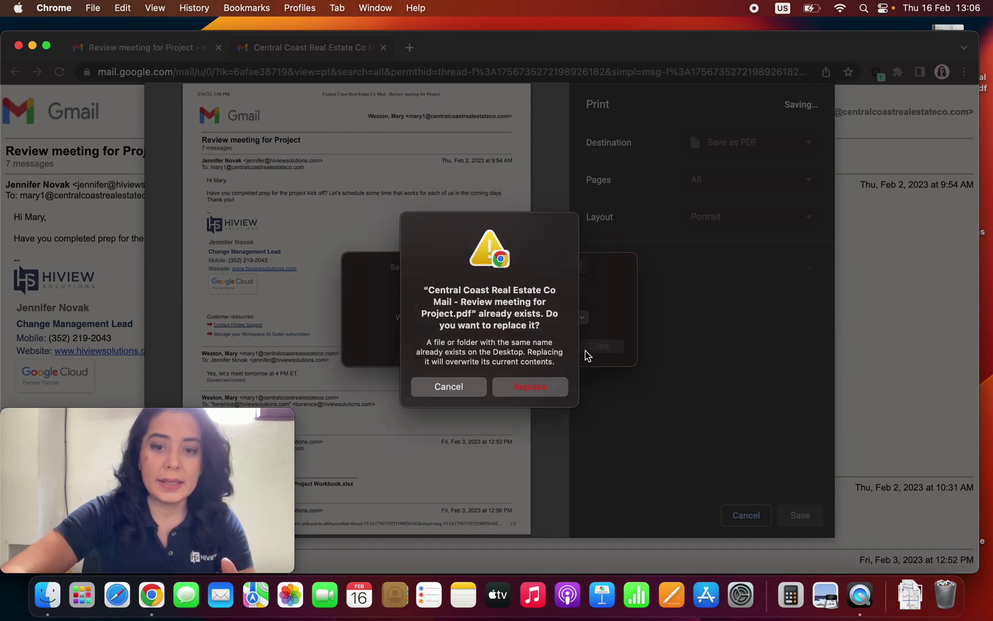
click(533, 391)
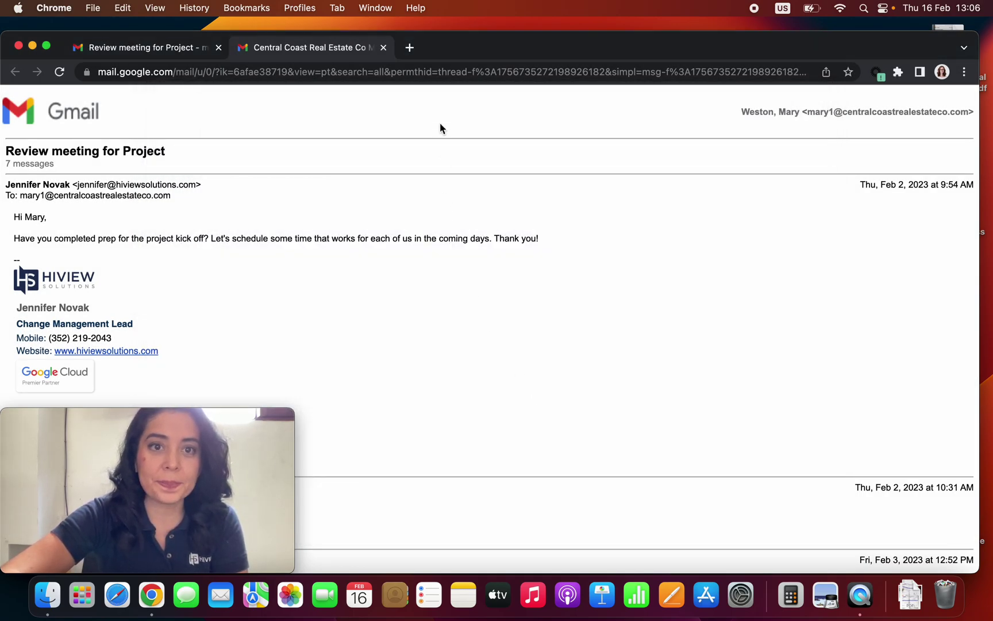
click(384, 48)
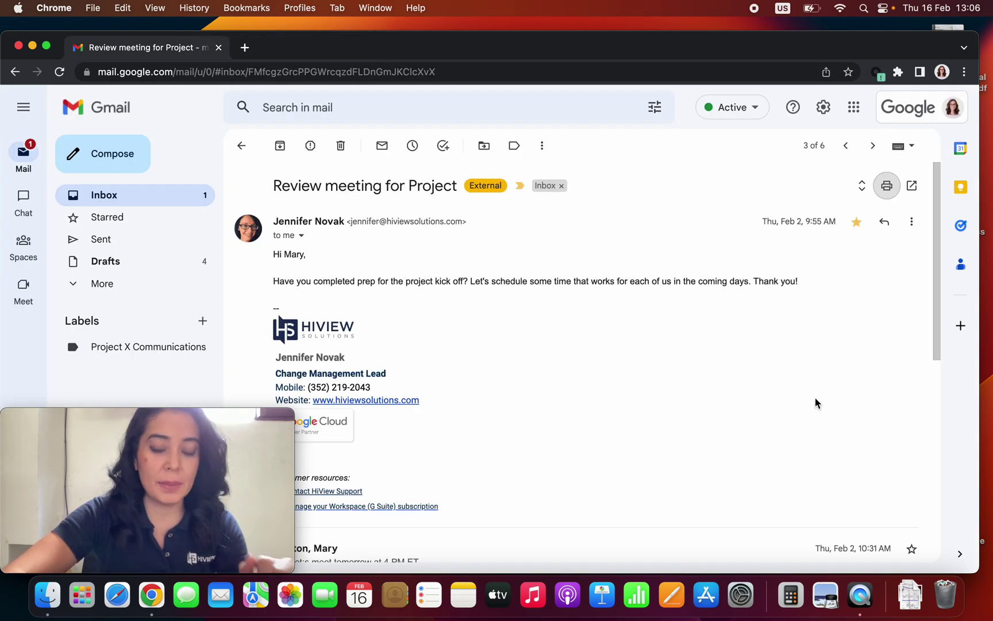
Print only the first message and save it to the Desktop as 'February'
click(912, 222)
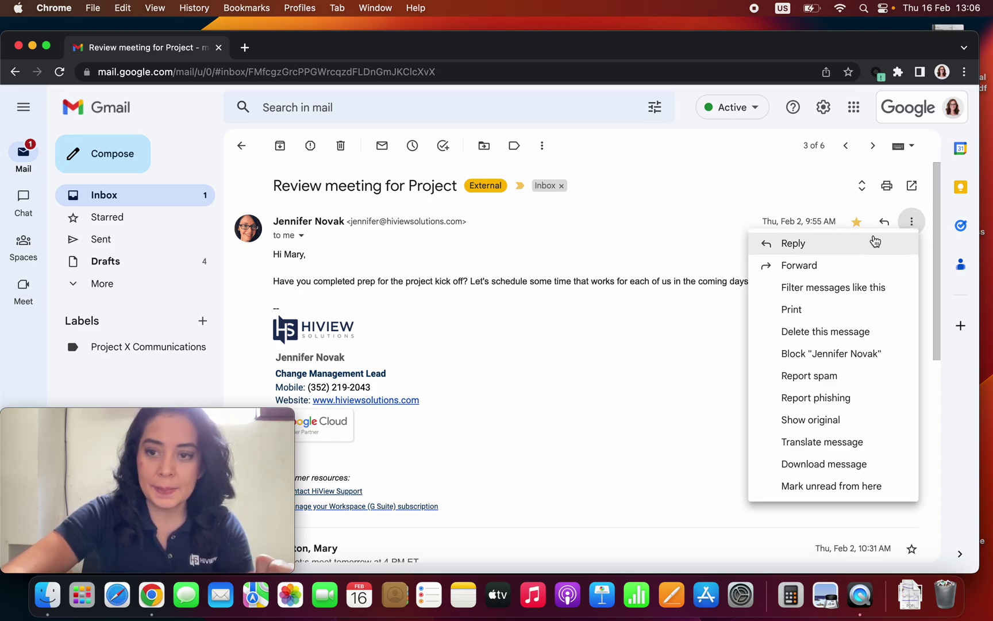
click(815, 310)
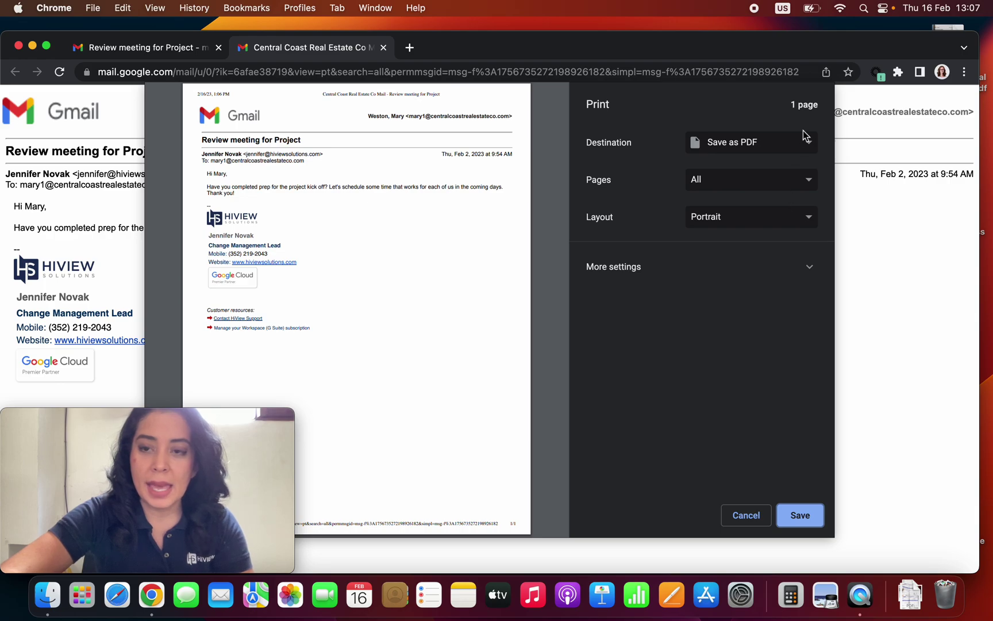
click(784, 144)
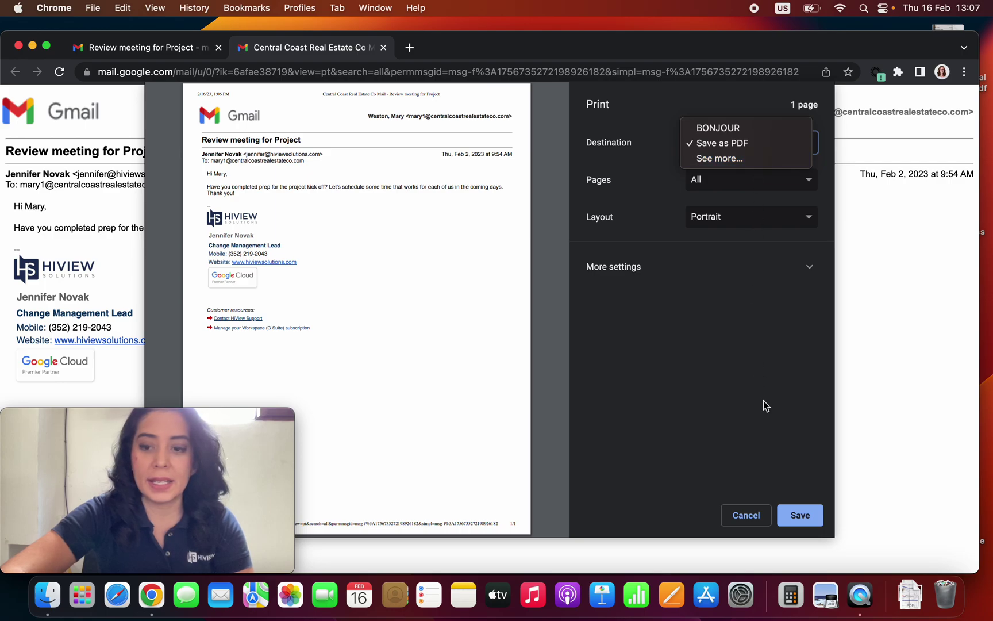
click(801, 520)
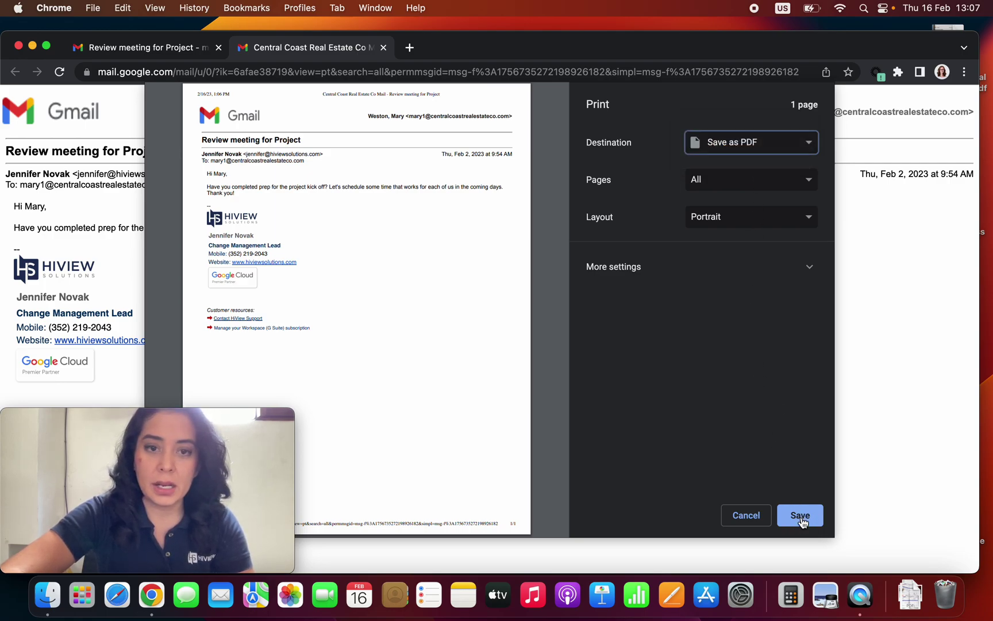
click(802, 517)
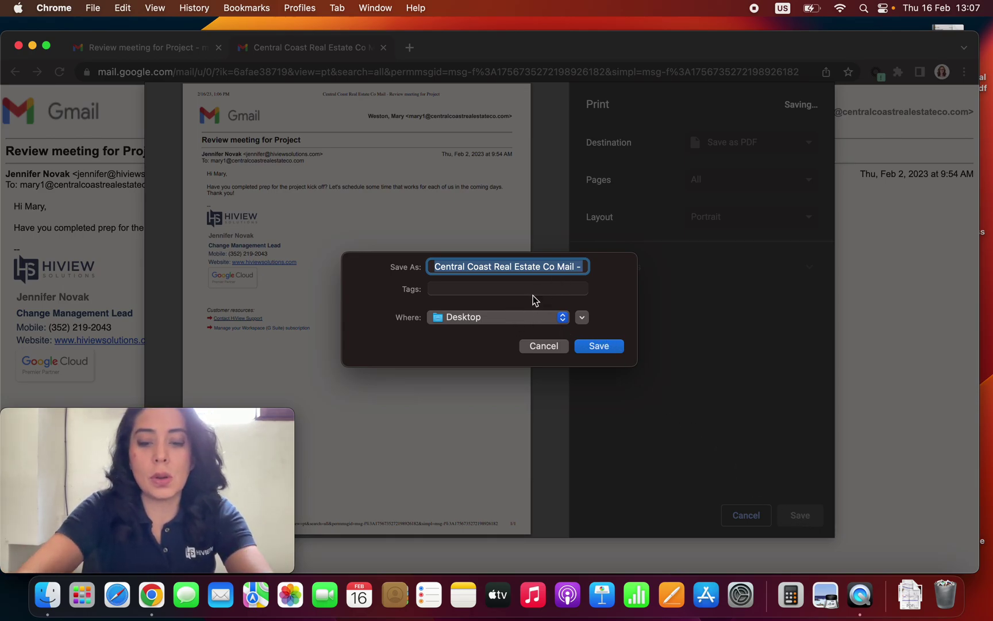
text(February)
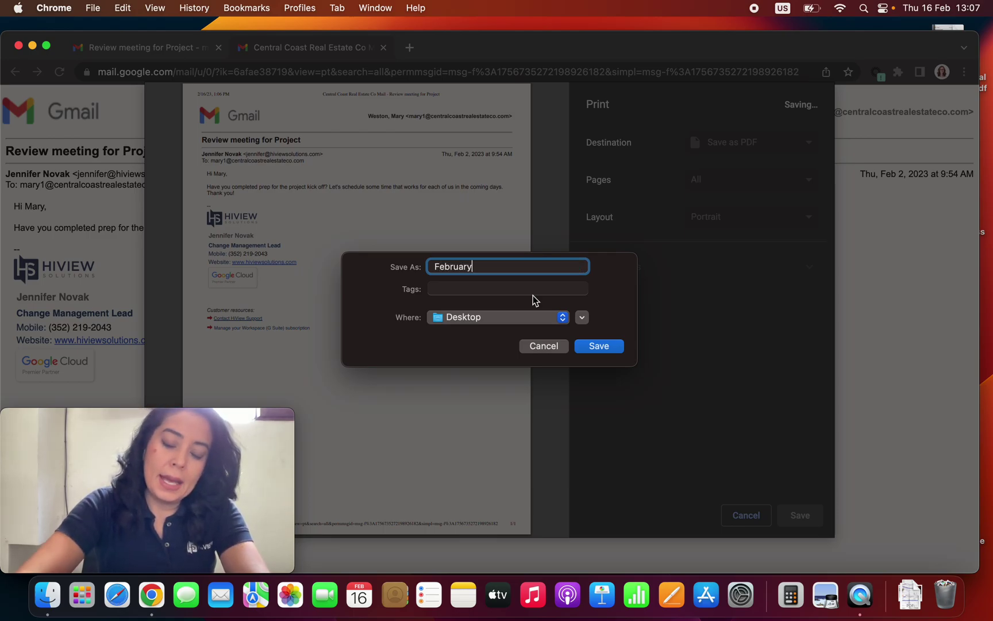
click(592, 351)
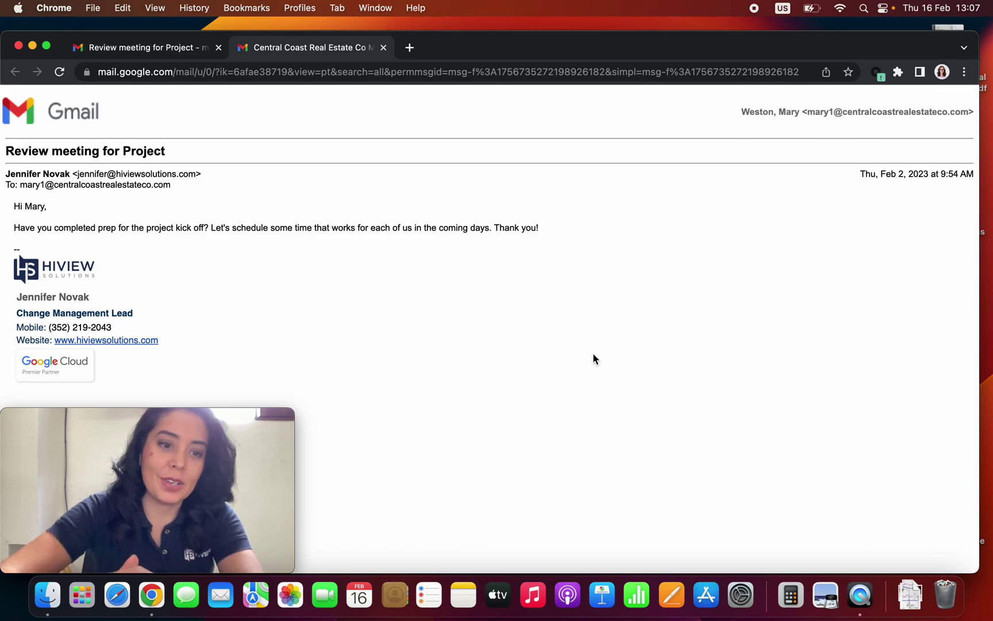
Minimize the Gmail print and Google Slides windows and select February.pdf on the desktop
click(33, 46)
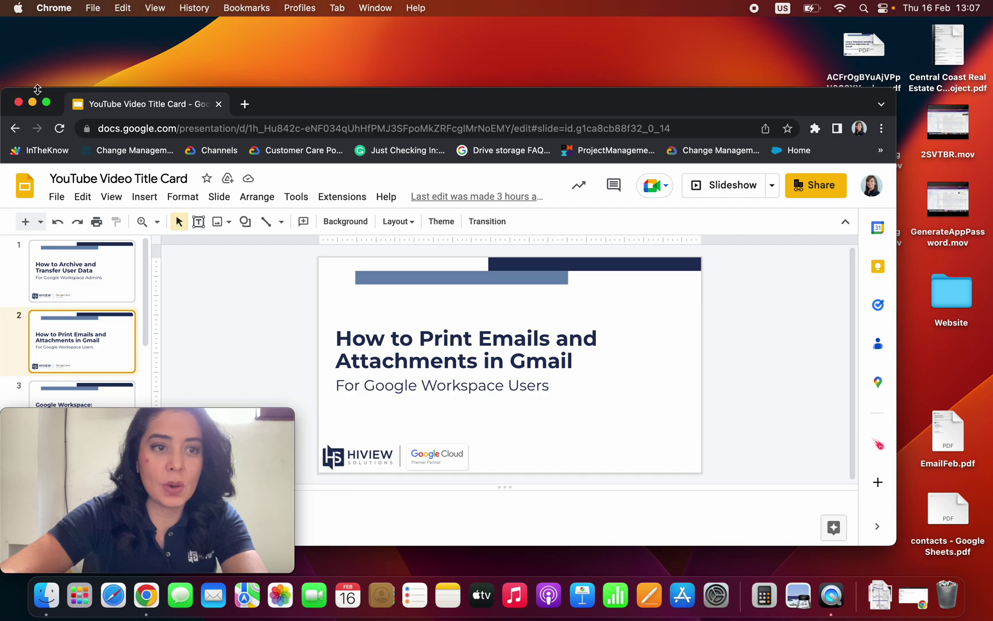
click(33, 102)
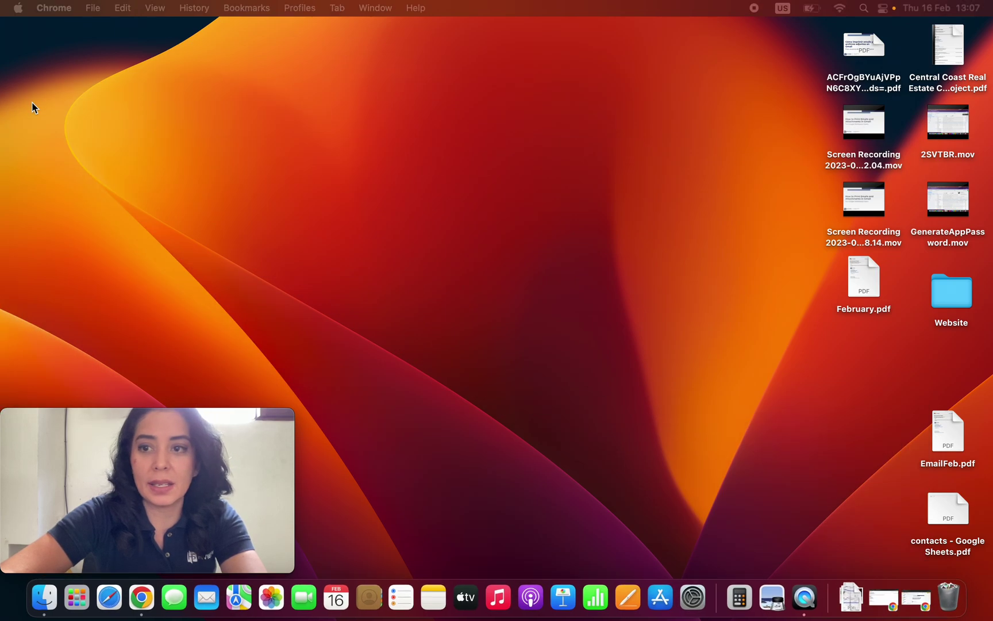
click(867, 280)
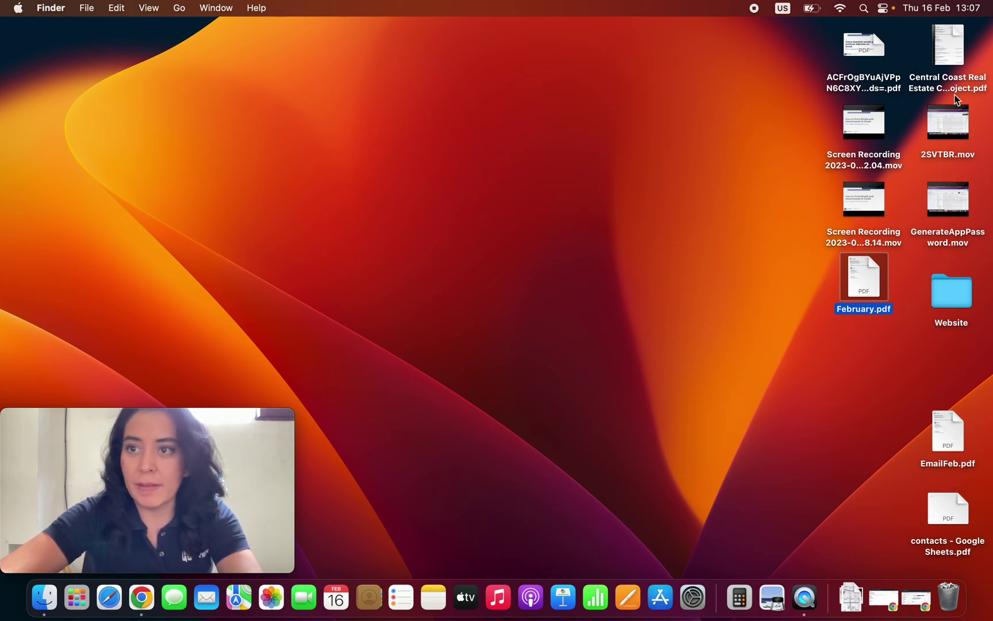
Check the Central Coast Real Estate PDF, then return to Chrome and close the message's print view
mouse_move(957, 51)
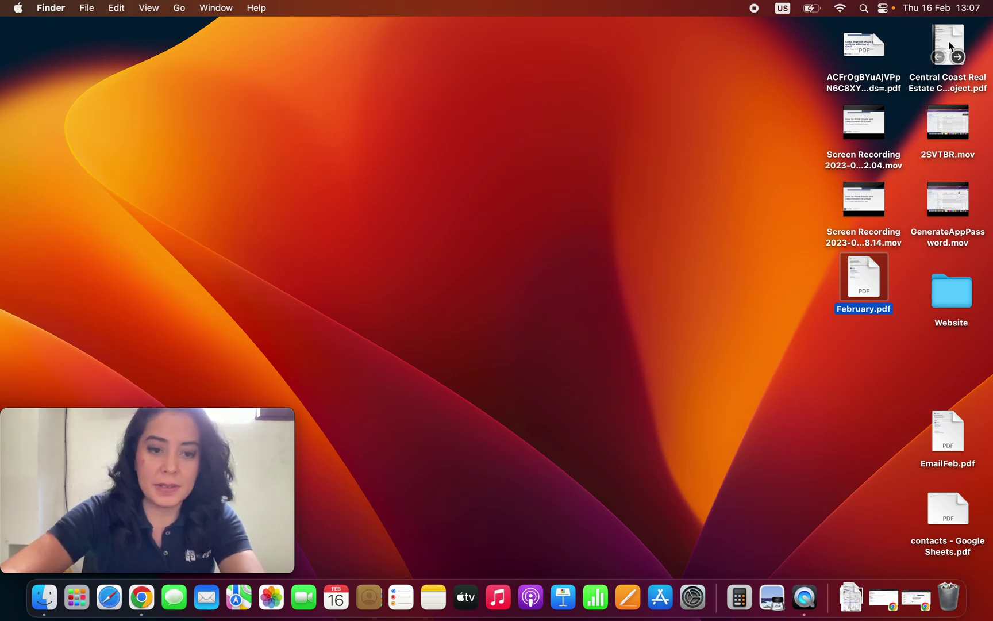
click(949, 43)
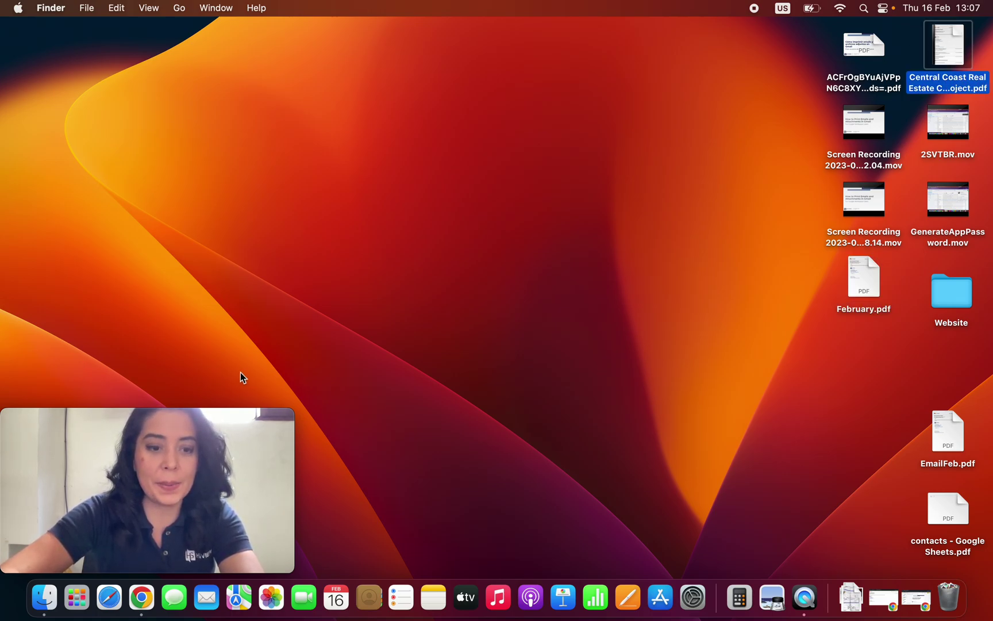
click(145, 600)
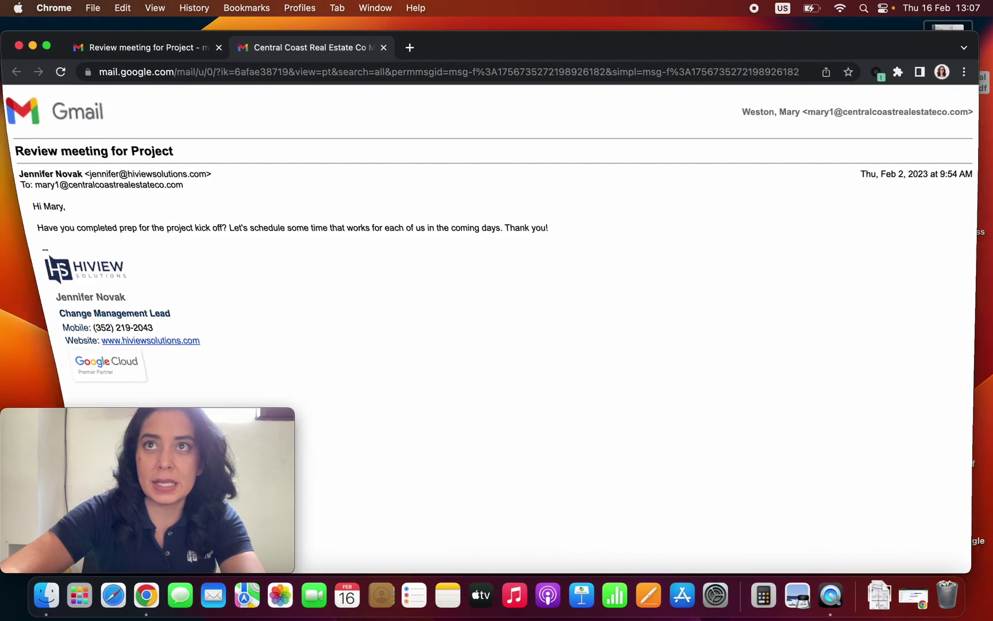
click(383, 47)
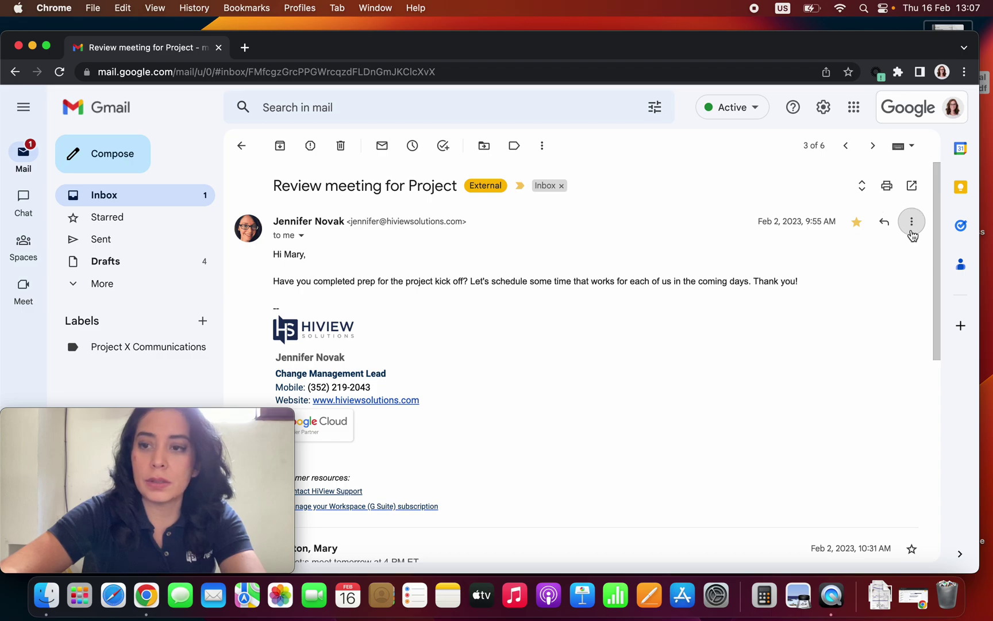
Expand the reply containing the contacts table and open its linked contacts spreadsheet
scroll(796, 357, down, 3)
scroll(795, 358, down, 4)
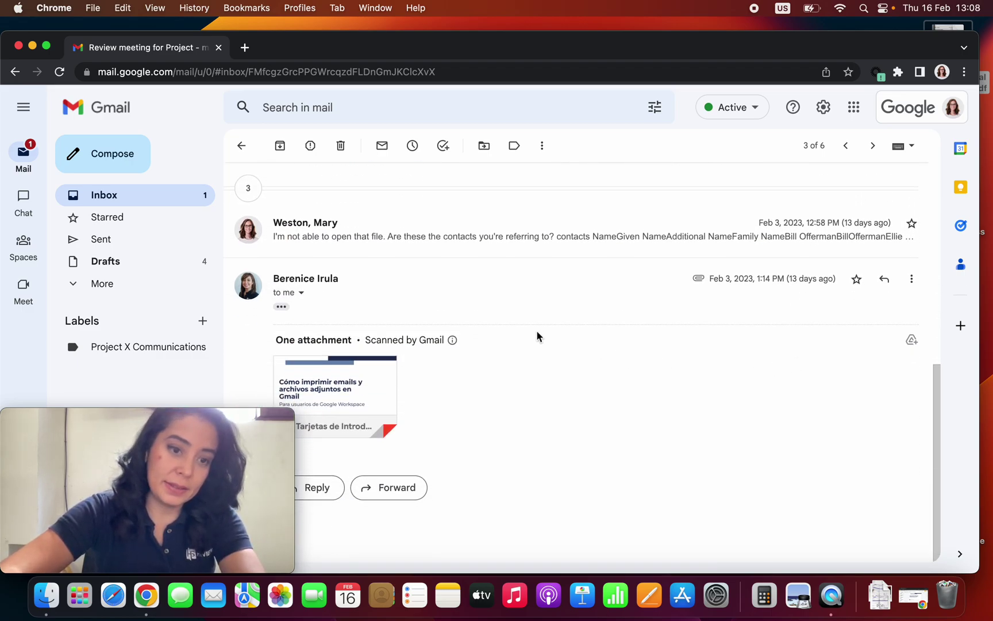
click(363, 236)
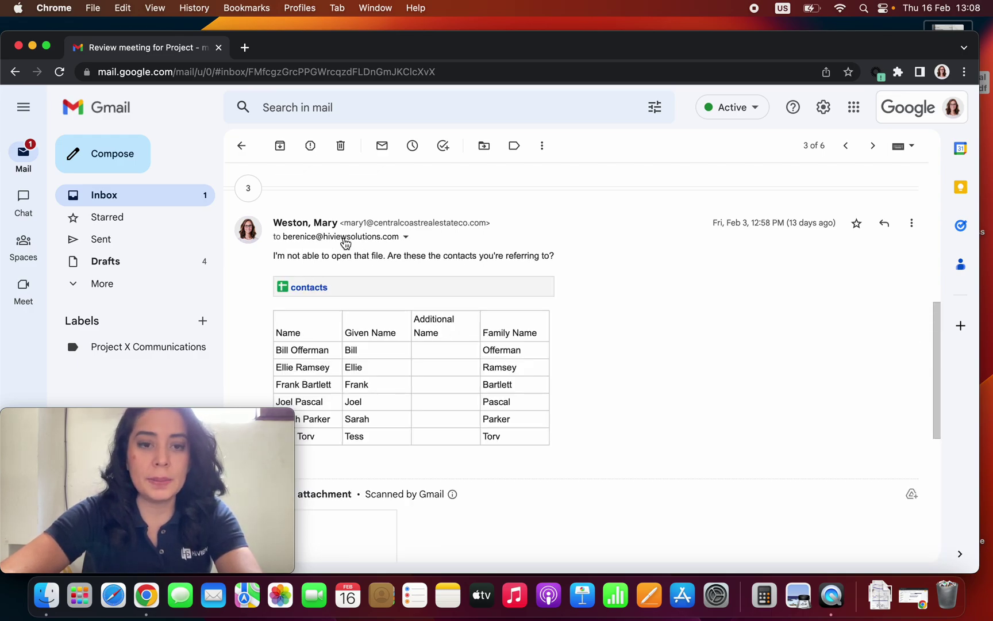
click(310, 288)
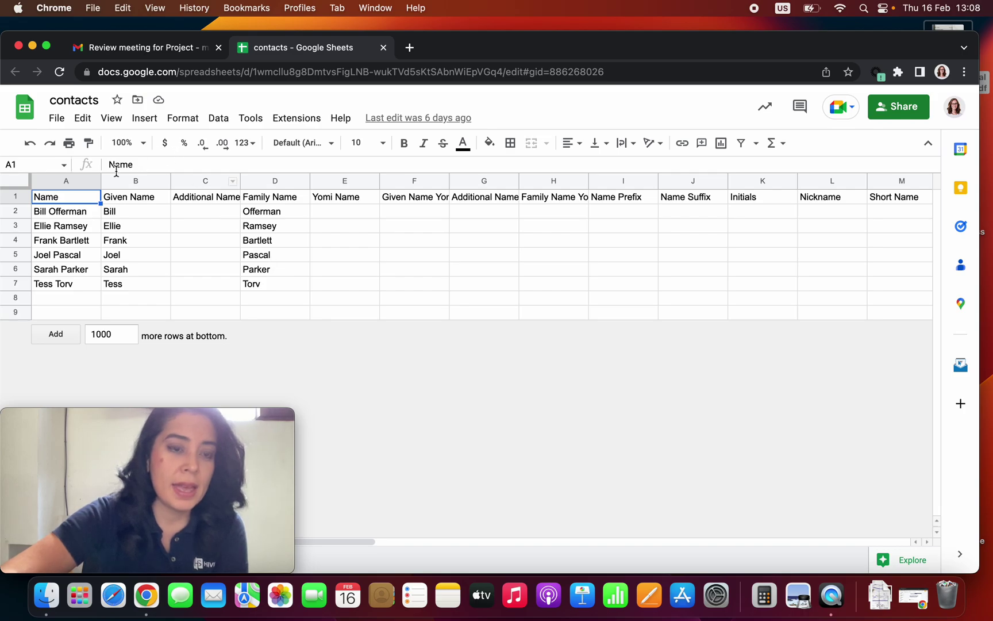
Print the contacts sheet as a PDF to the Desktop, replacing contacts - Google Sheets.pdf
click(70, 142)
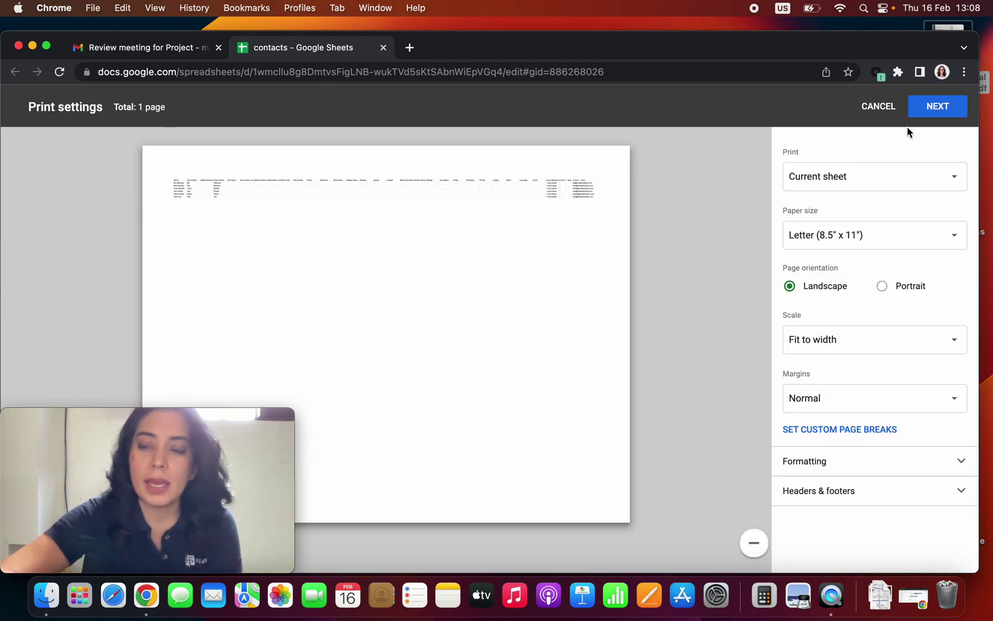
click(938, 107)
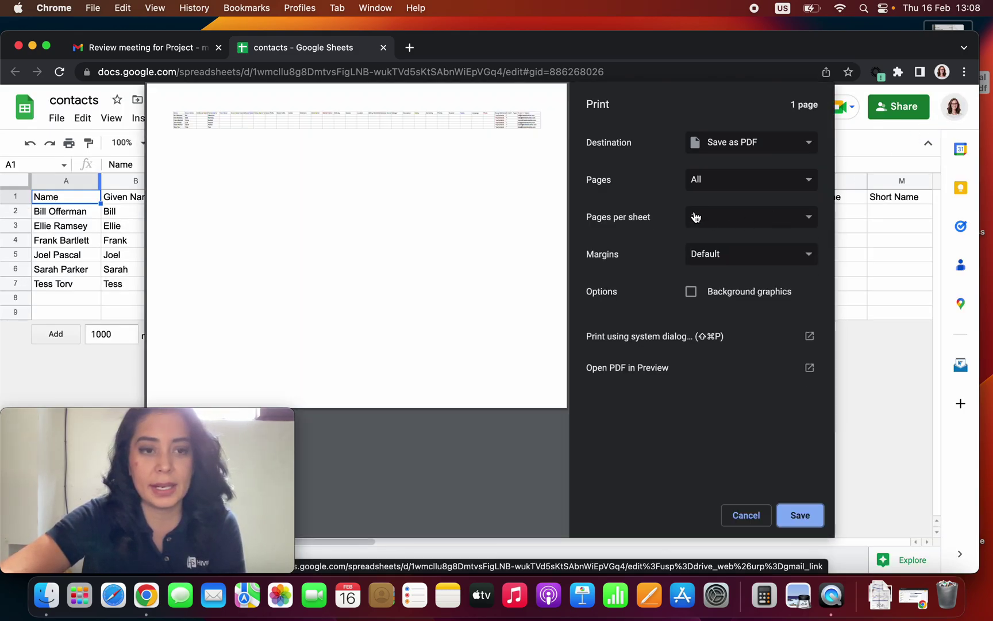
click(751, 148)
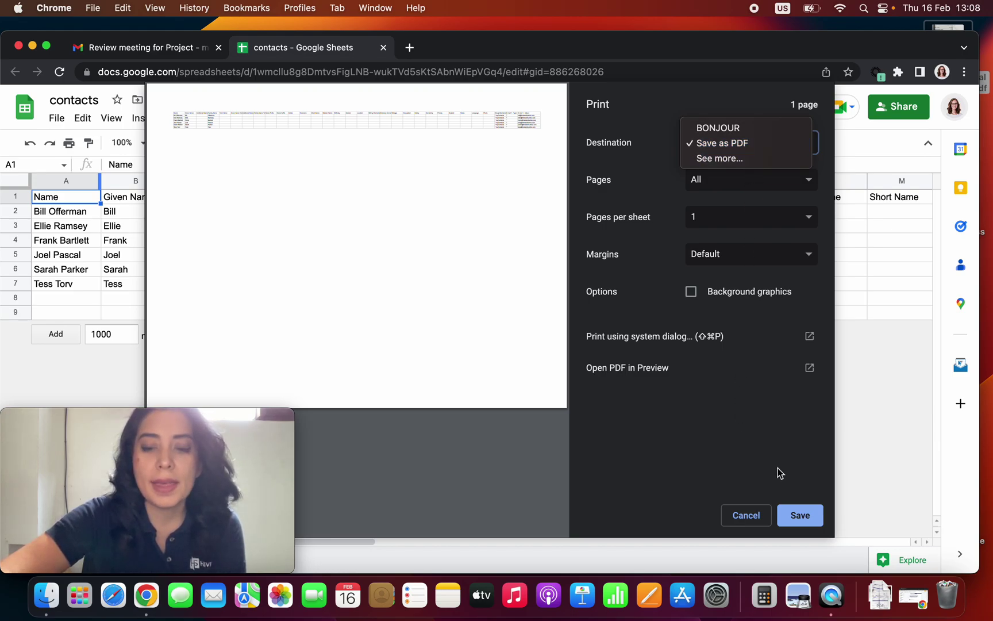
click(810, 520)
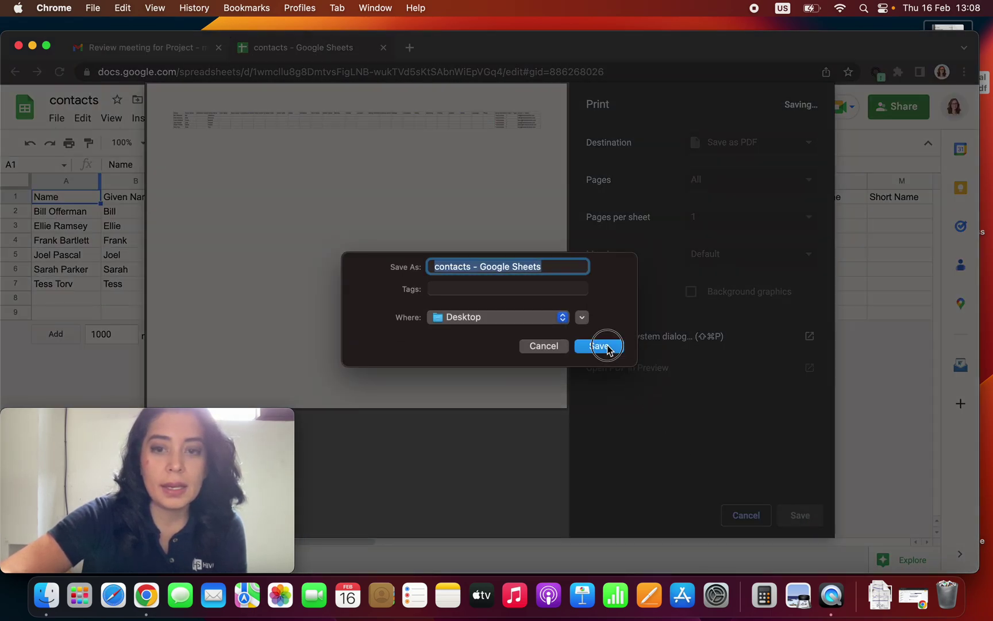
click(601, 343)
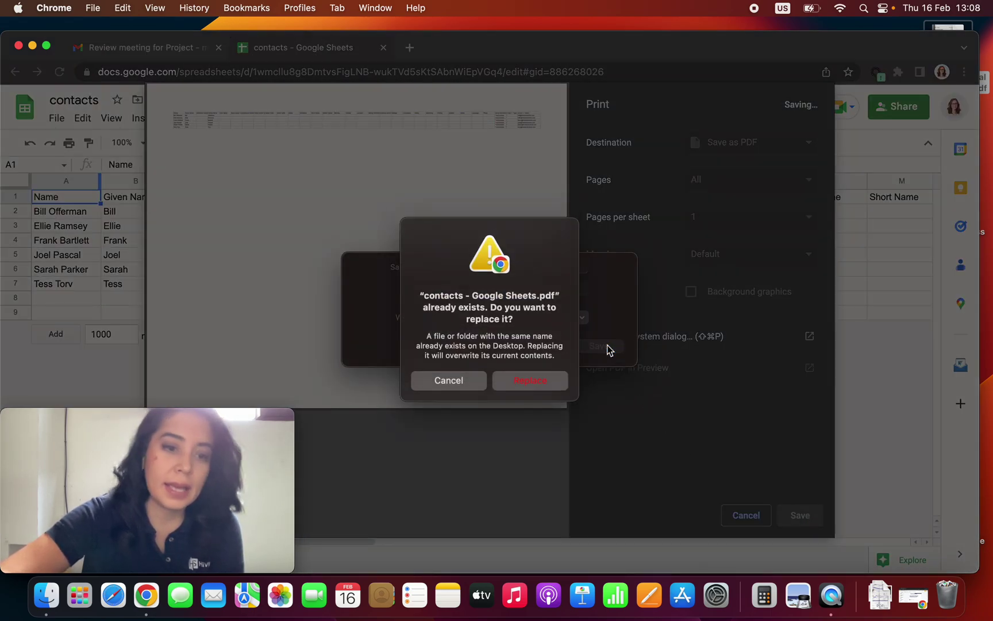
click(534, 382)
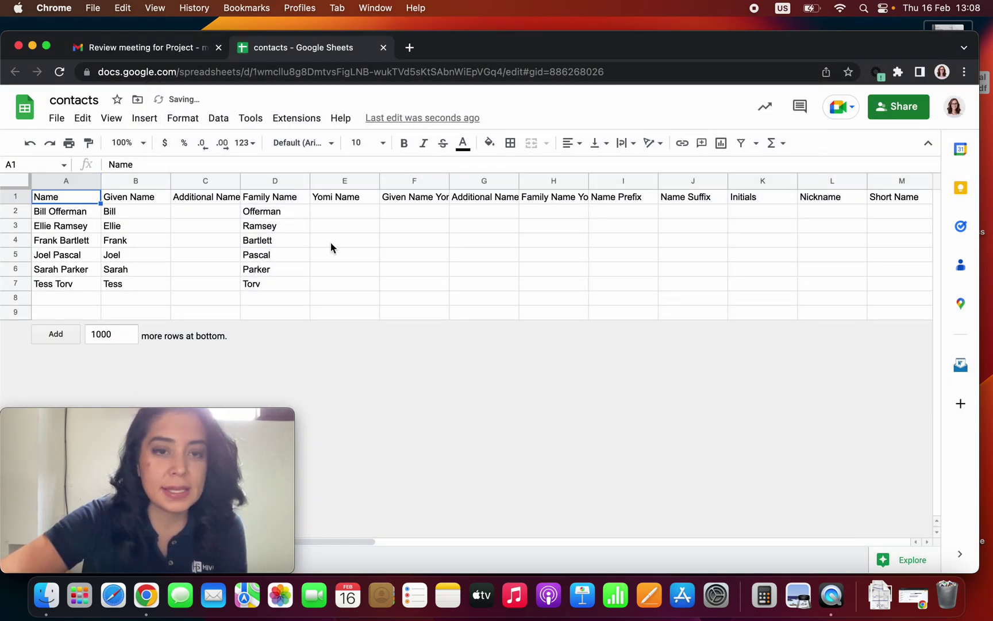
Close the Sheets tab and preview the Tarjetas de Introduccion - YouTube.pdf attachment in the last reply
click(383, 48)
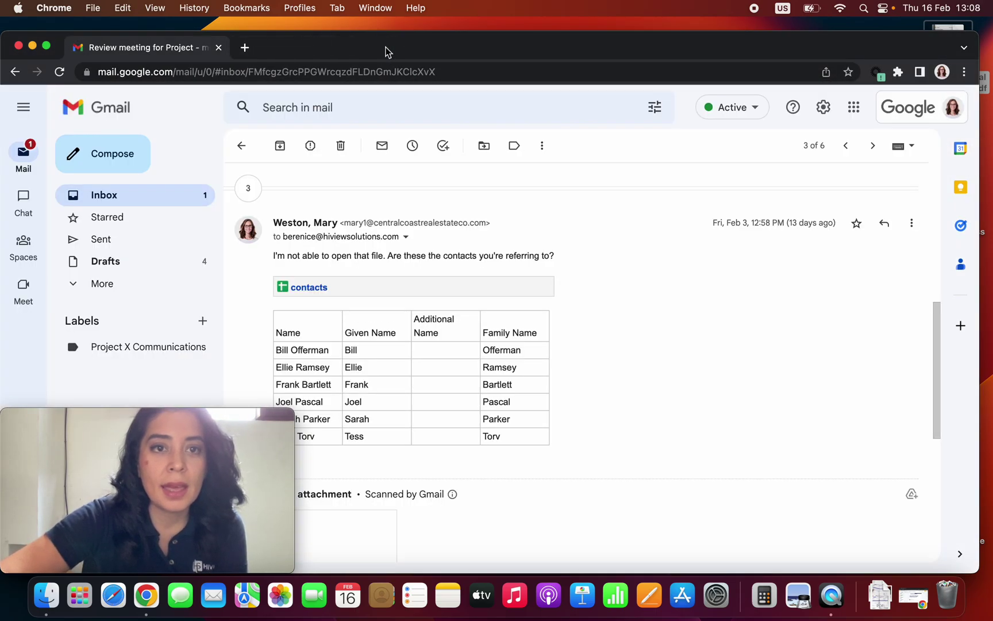
scroll(644, 358, down, 5)
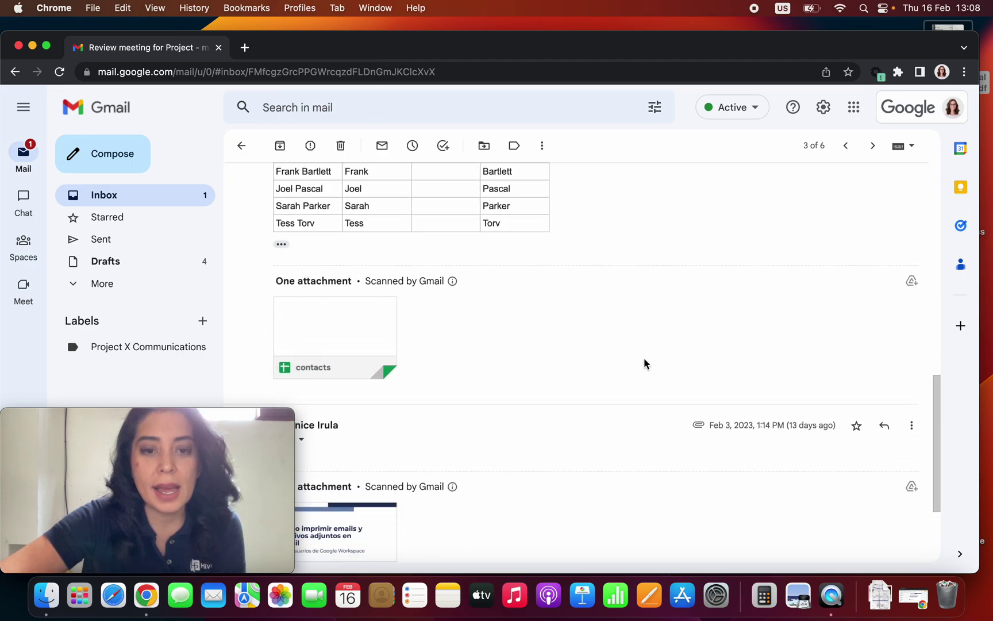
scroll(644, 359, down, 3)
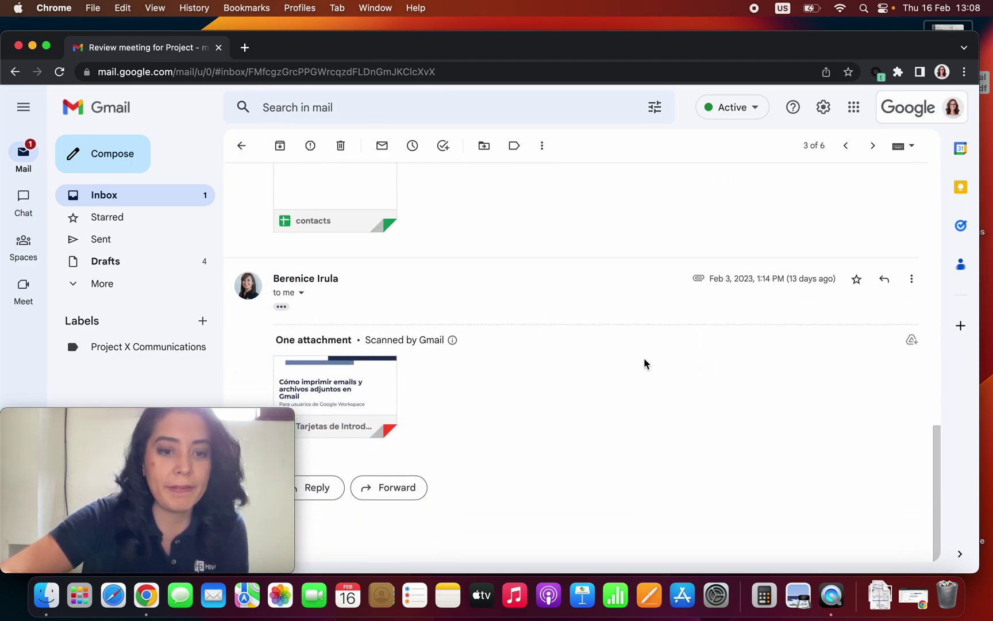
mouse_move(372, 381)
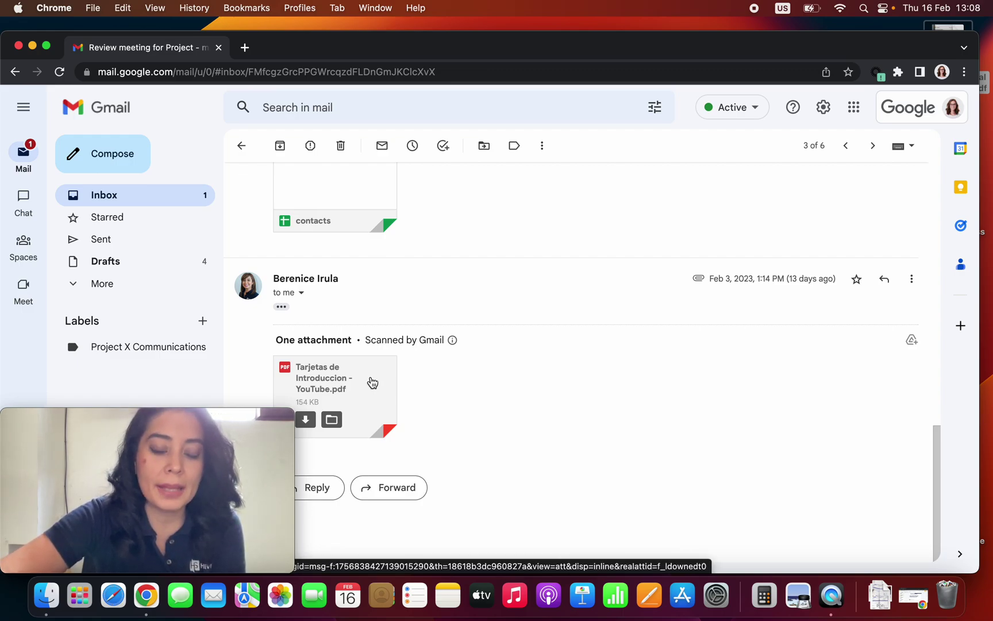
click(372, 383)
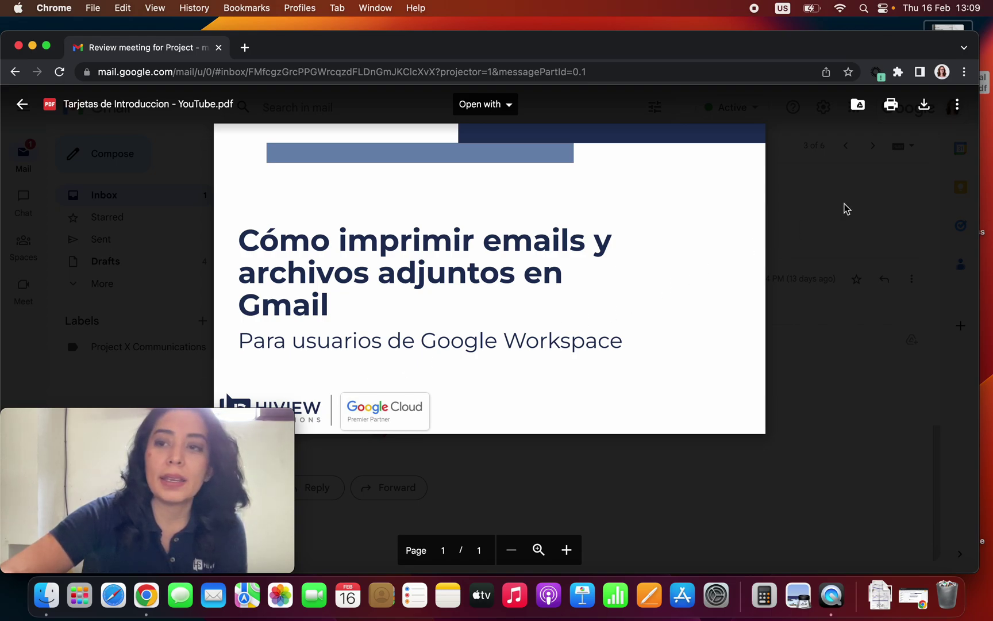
Open the attachment in Chrome's PDF viewer and bring up its one-page print dialog with Save as PDF as the destination
click(886, 114)
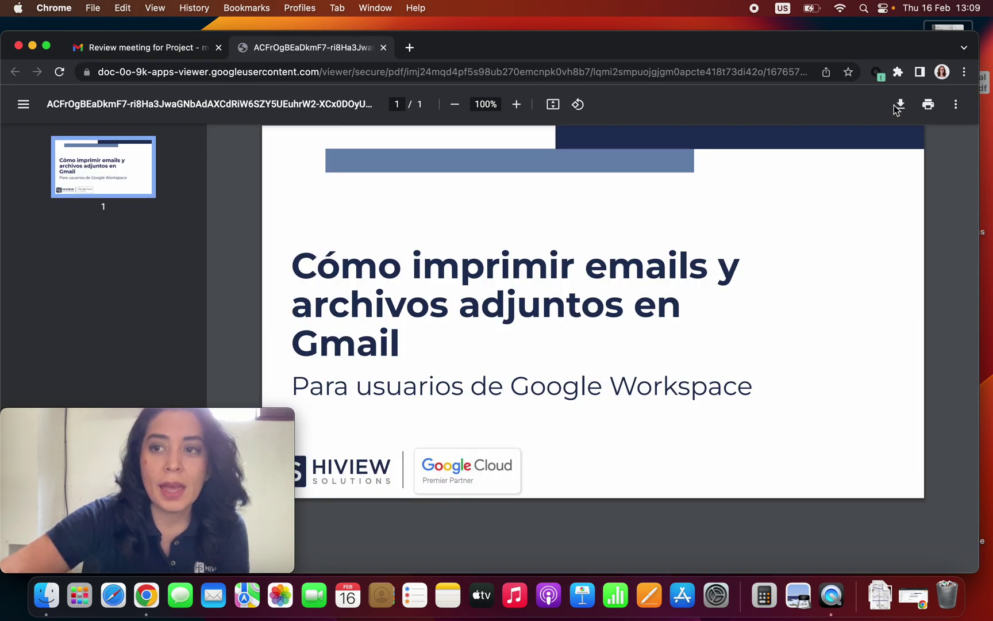
click(931, 104)
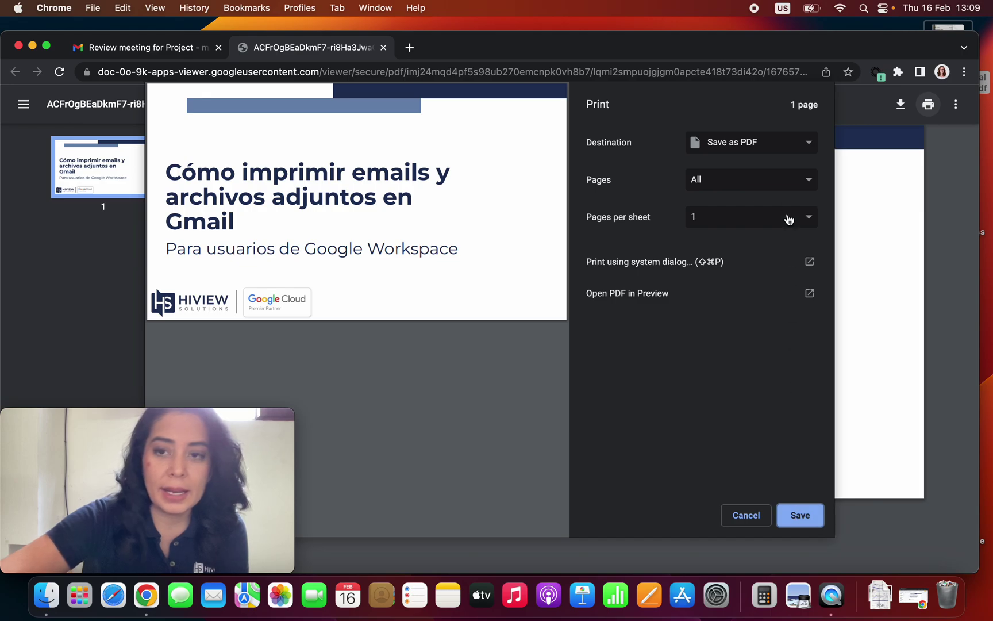
click(783, 142)
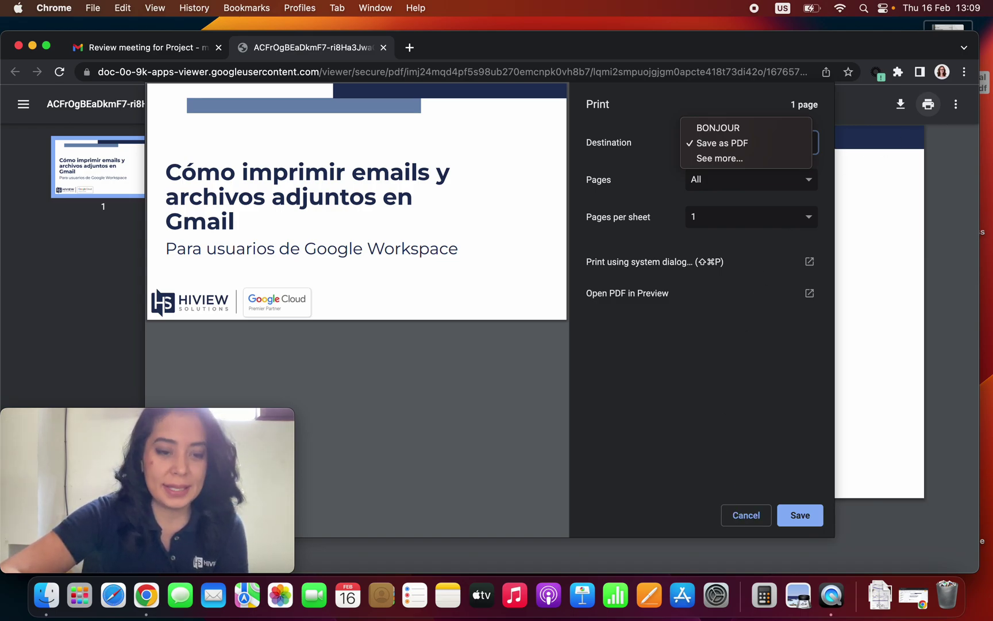
key(Escape)
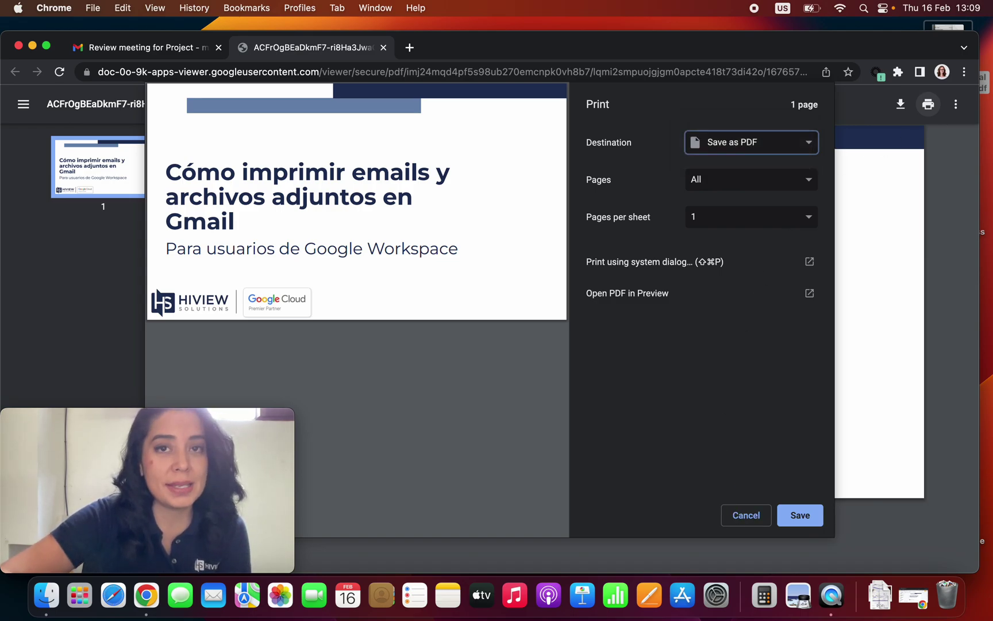